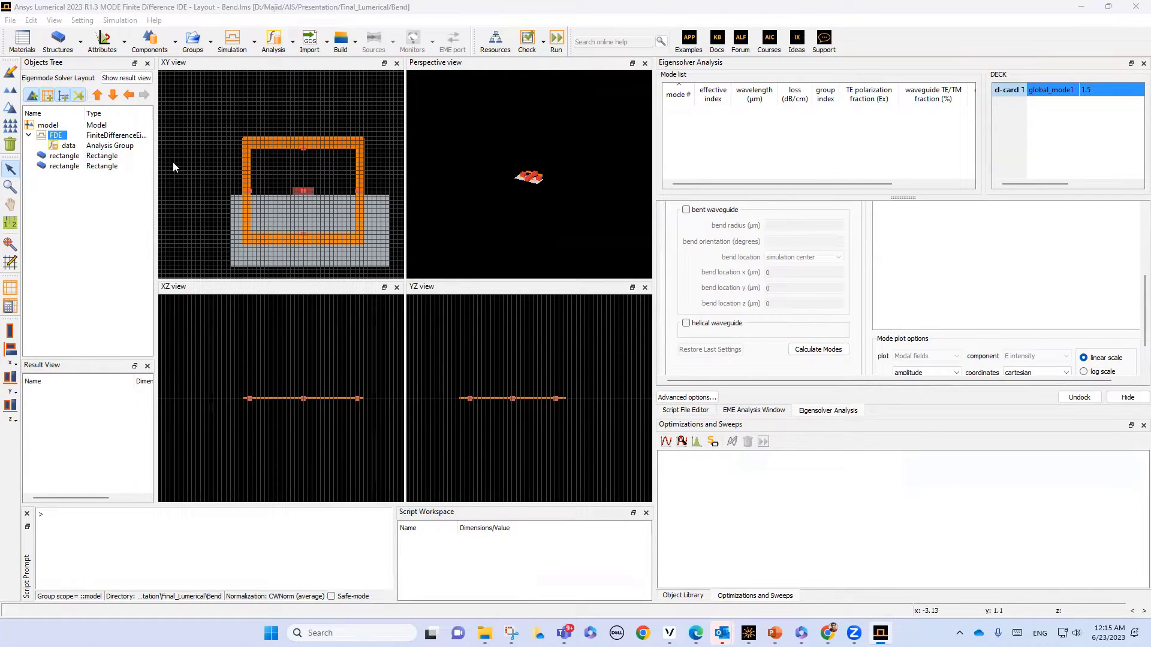
Step: Examine the material assigned to the small waveguide core rectangle above the substrate
{"action": "left_click", "coordinate": [63, 156]}
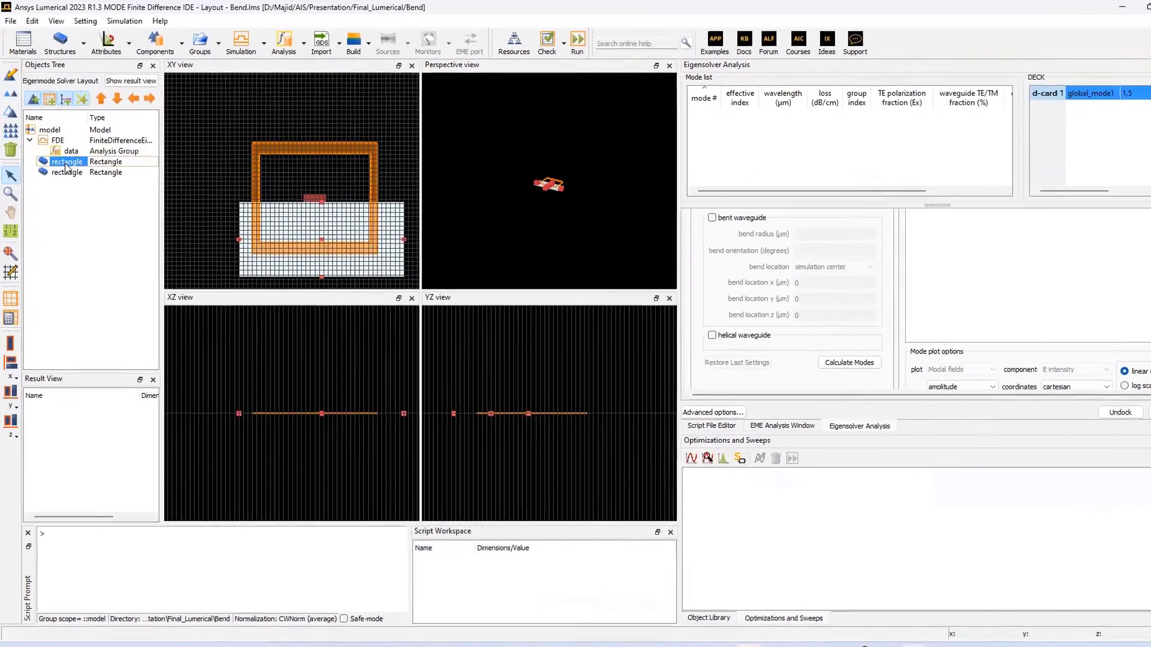
{"action": "right_click", "coordinate": [64, 161]}
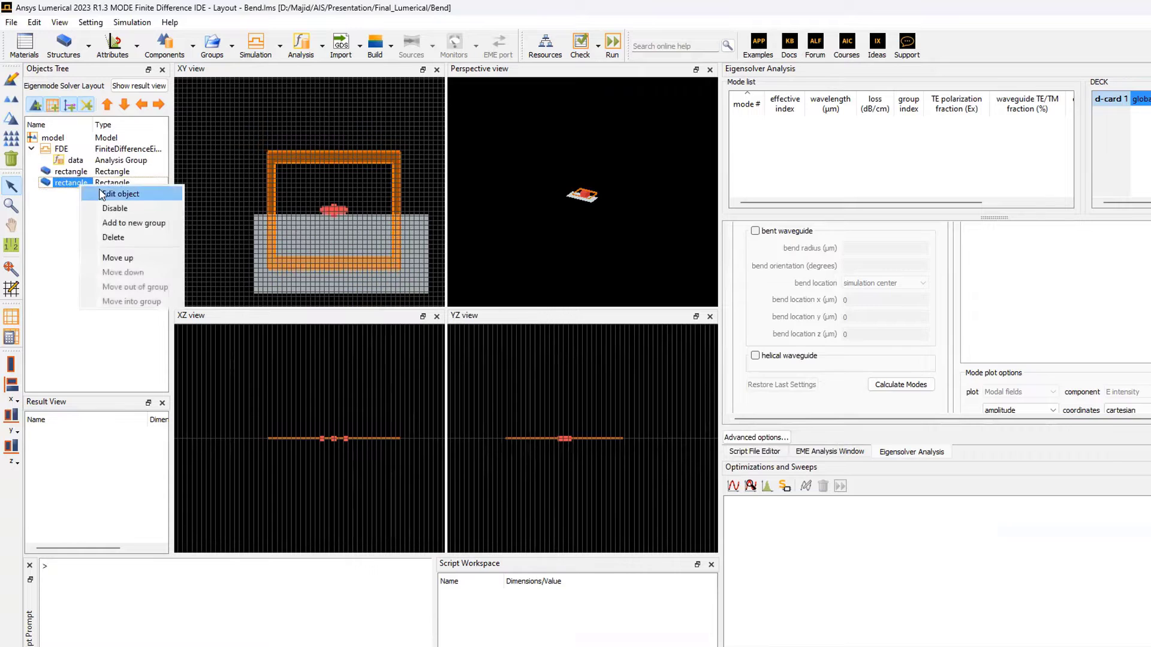
{"action": "left_click", "coordinate": [109, 184]}
{"action": "left_click", "coordinate": [499, 257]}
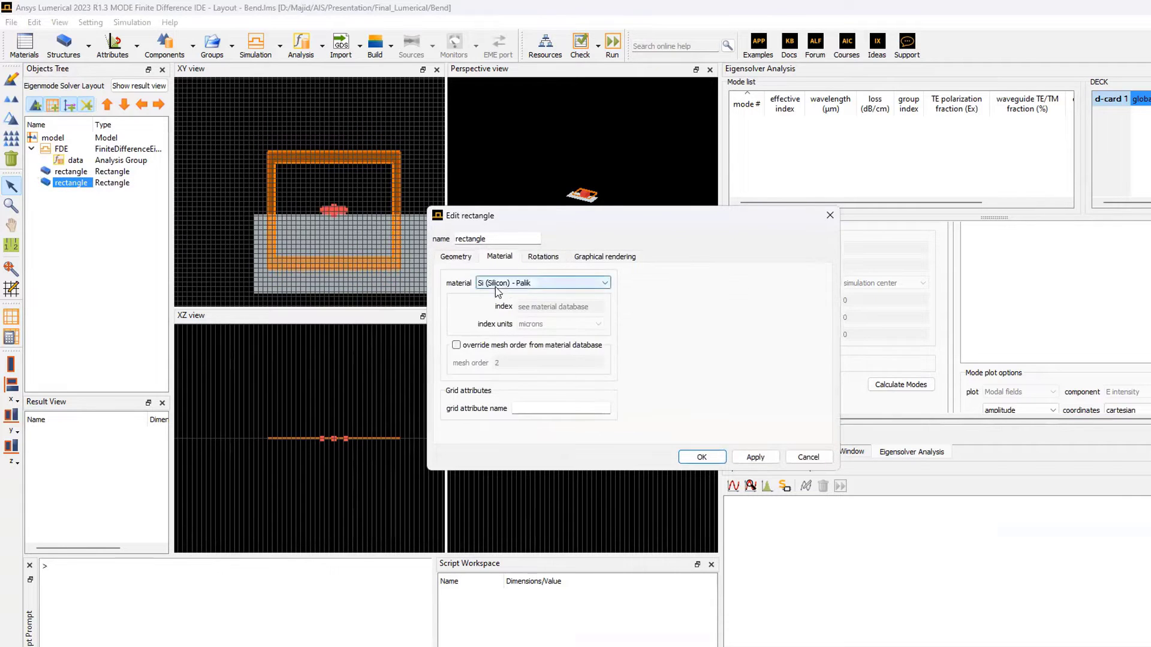
{"action": "left_click", "coordinate": [808, 457]}
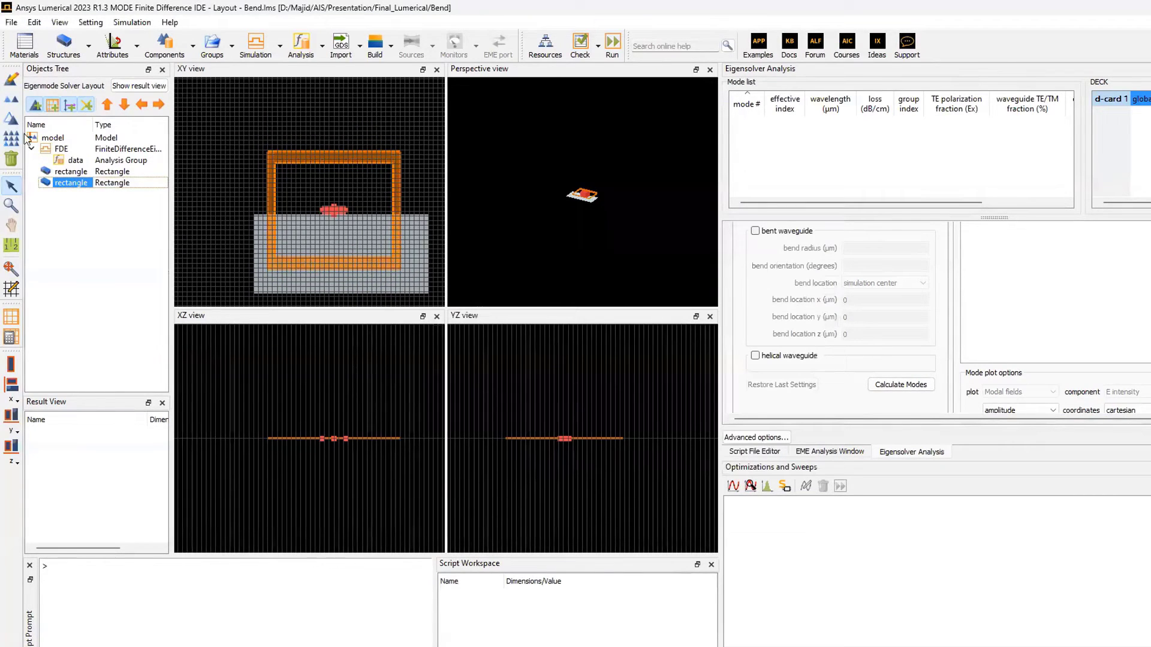
Step: Review the FDE solver's general, geometry, mesh, boundary condition and material settings, and accept them
{"action": "right_click", "coordinate": [57, 150]}
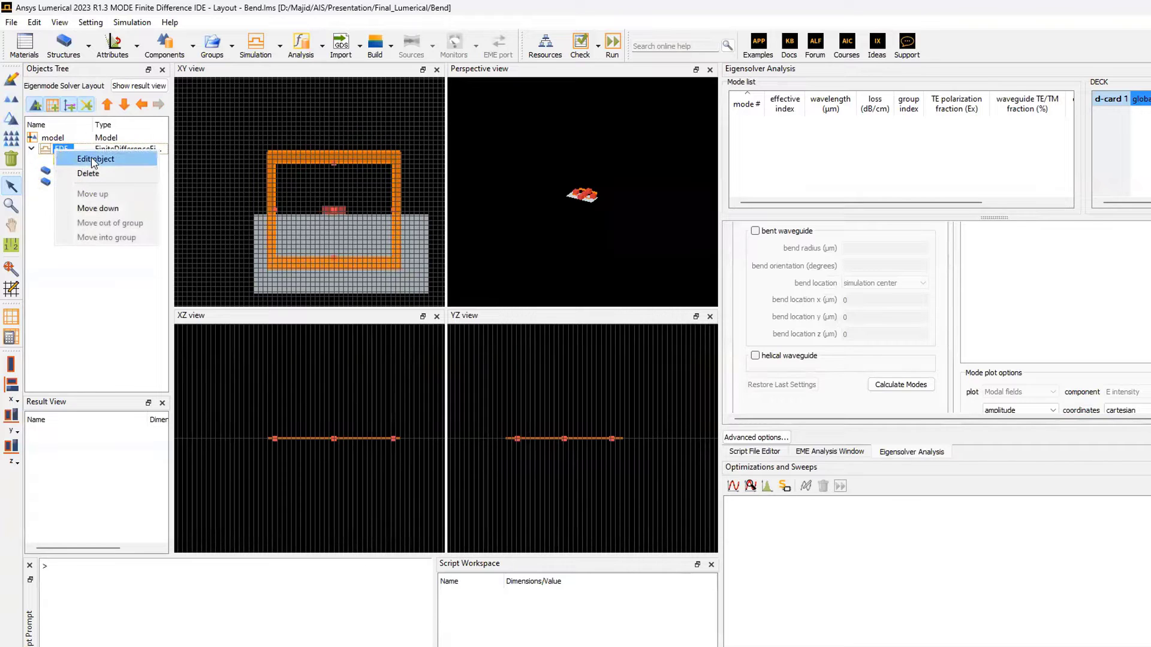
{"action": "left_click", "coordinate": [96, 160]}
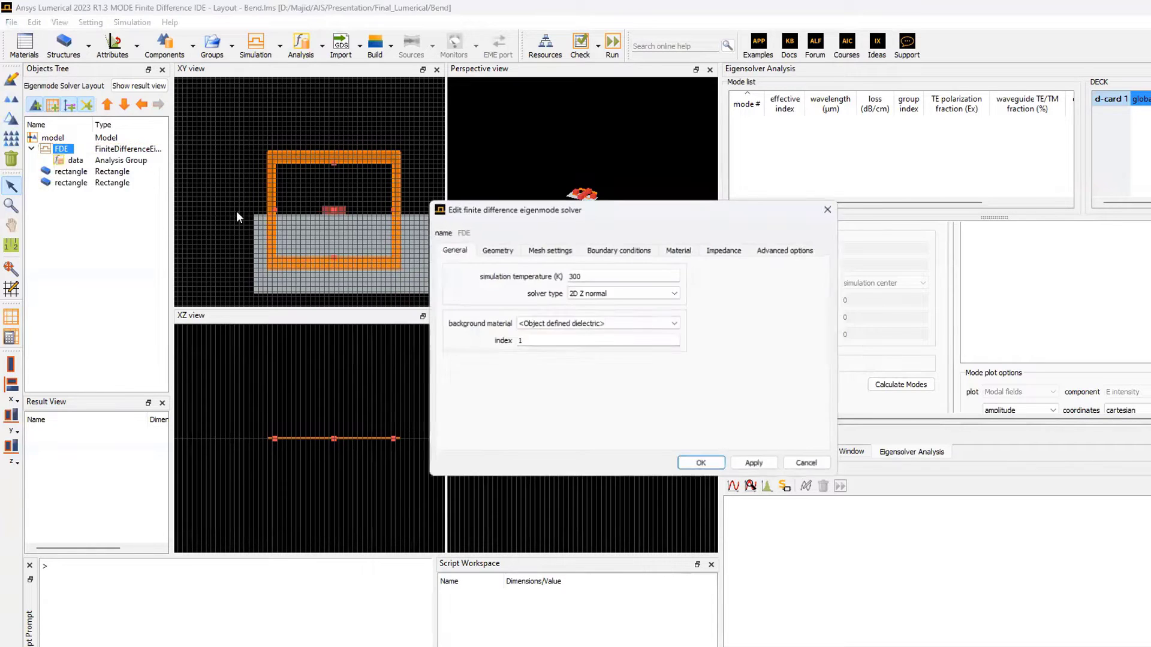
{"action": "left_click", "coordinate": [507, 253]}
{"action": "left_click", "coordinate": [549, 252]}
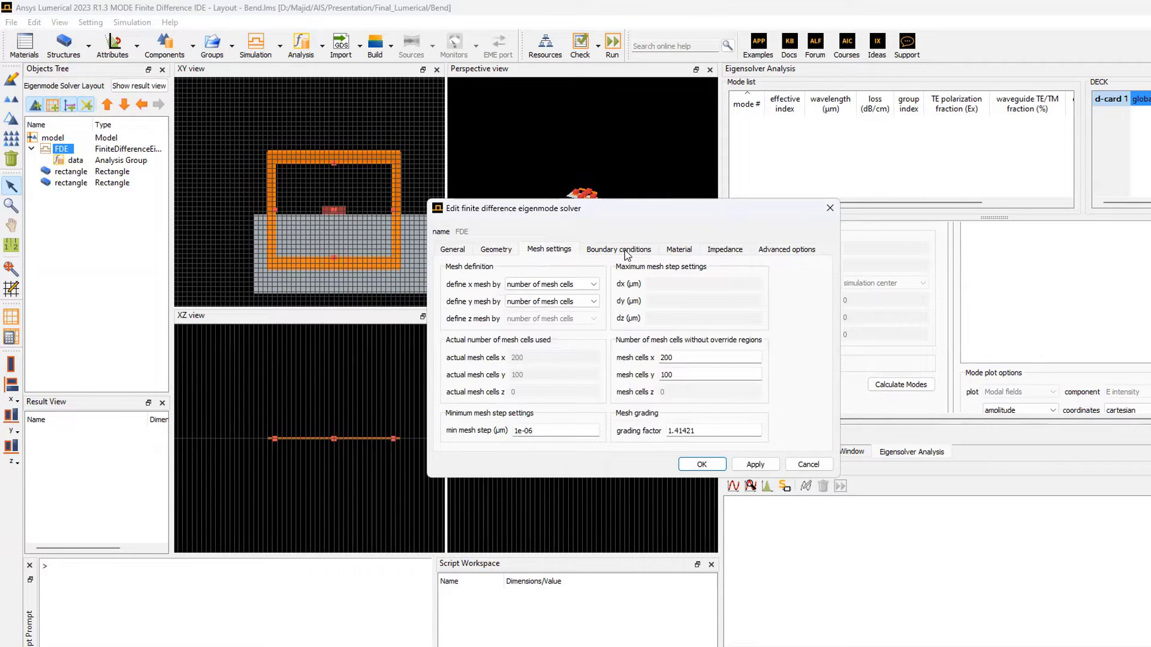
{"action": "left_click", "coordinate": [625, 253]}
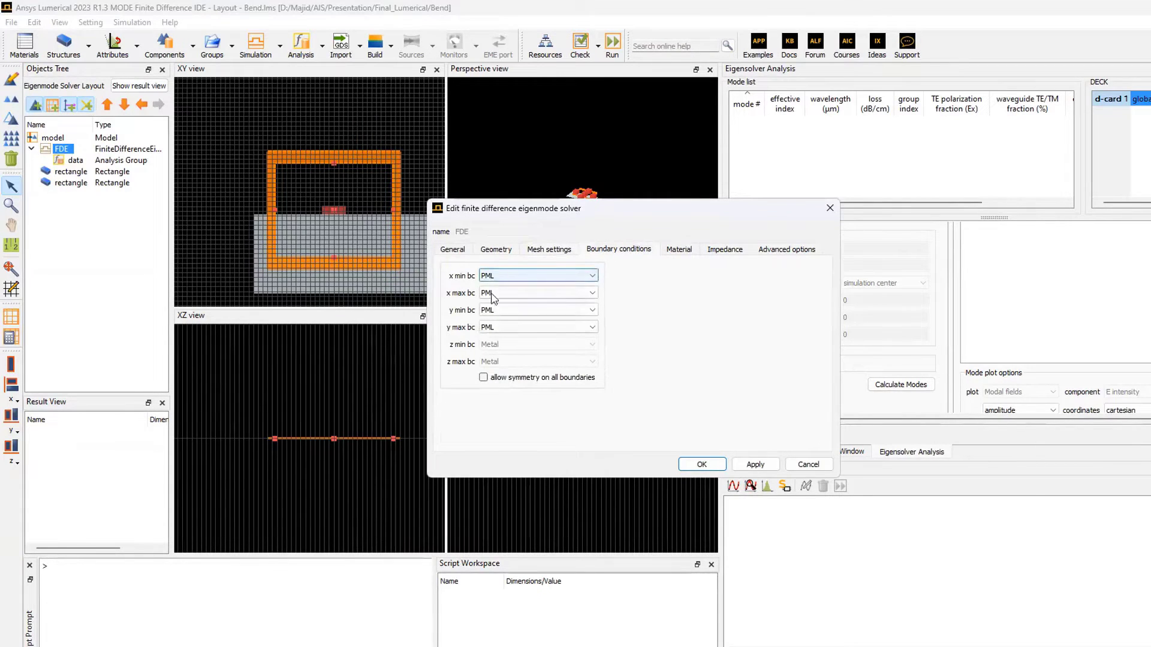
{"action": "left_click", "coordinate": [681, 251]}
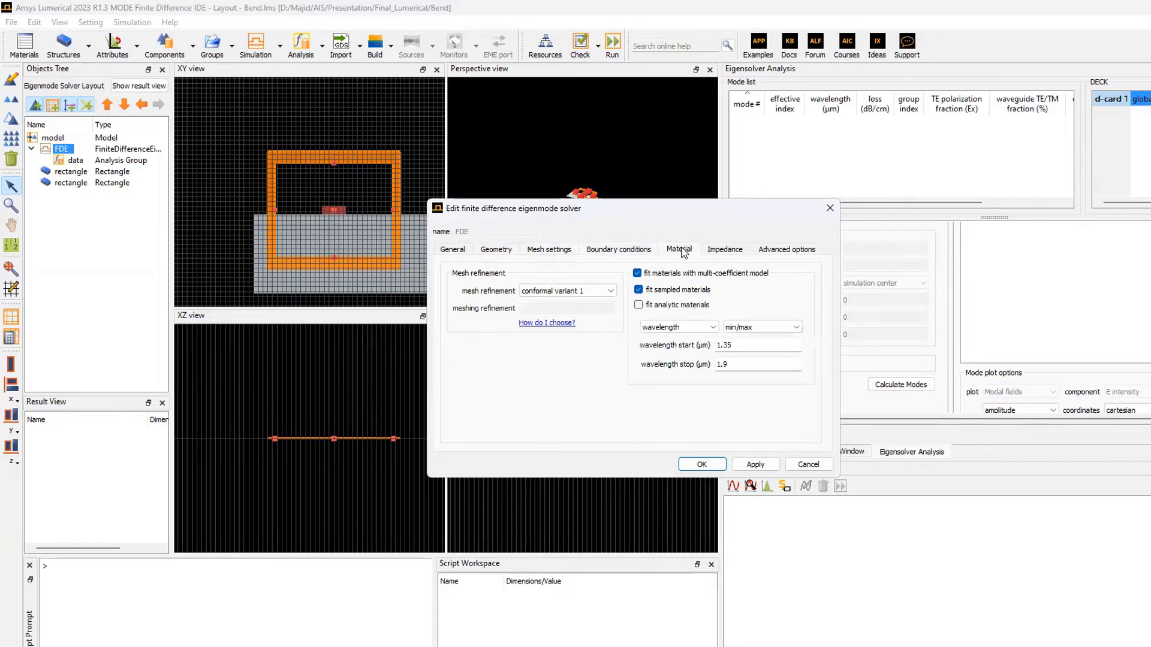
{"action": "left_click", "coordinate": [756, 465]}
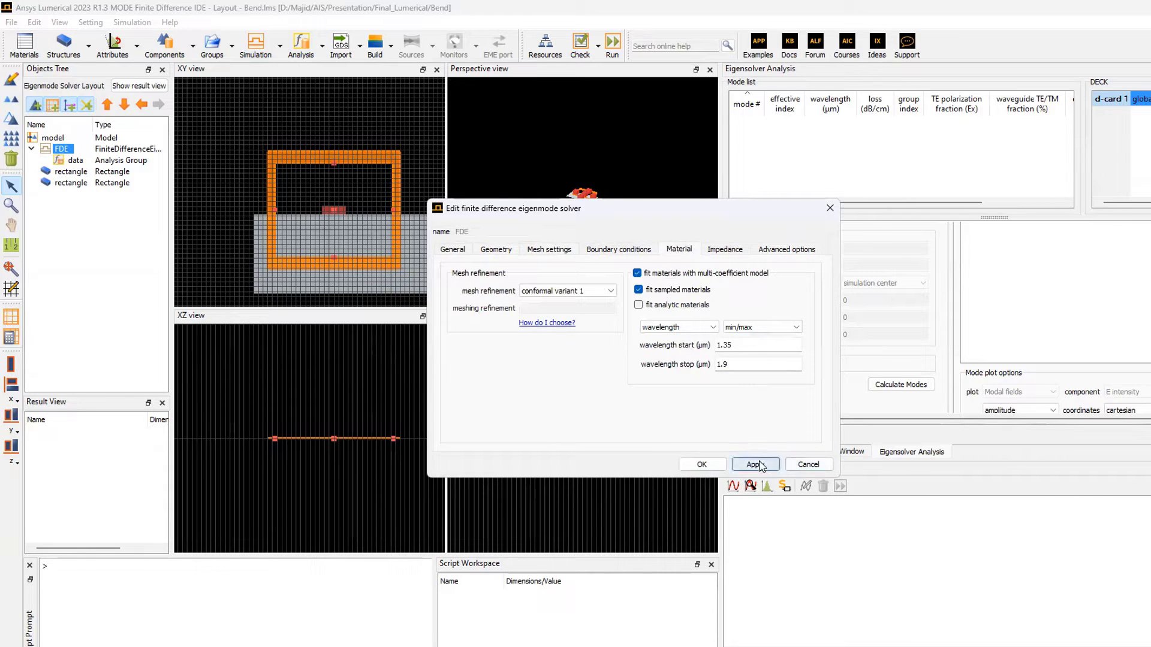
{"action": "left_click", "coordinate": [701, 464]}
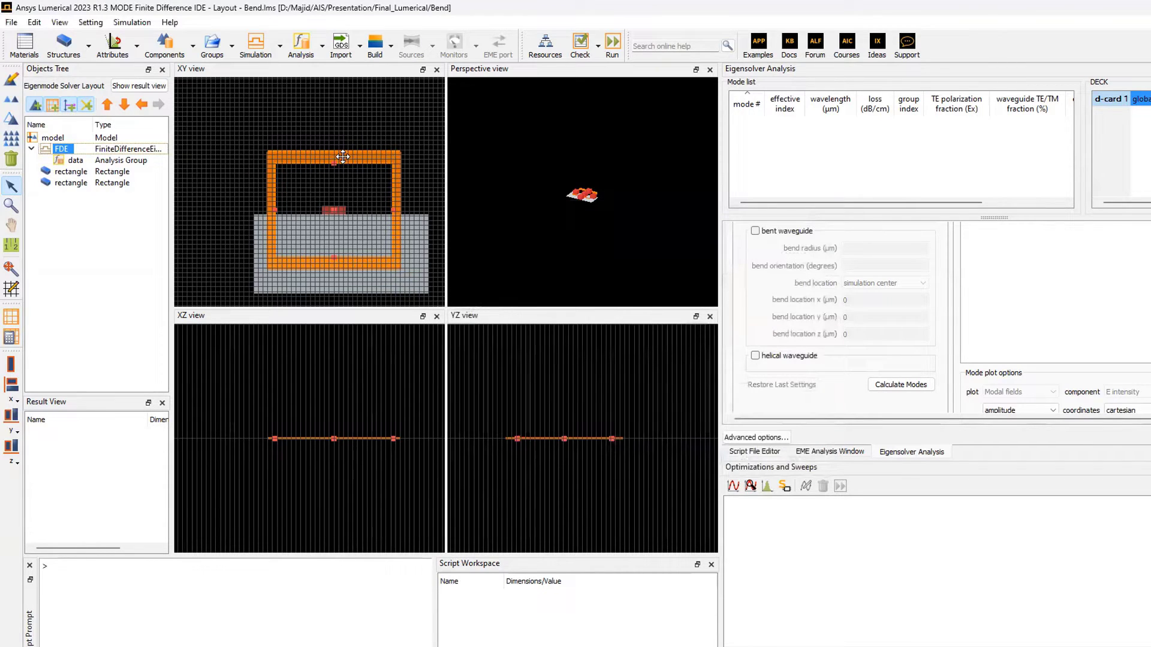
Step: Run the eigenmode solver to calculate the straight waveguide's modes at 1.5 µm, and delete the old global_mode1 d-card from the deck
{"action": "left_click", "coordinate": [612, 46]}
{"action": "scroll", "coordinate": [805, 294], "scroll_direction": "up", "scroll_amount": 5}
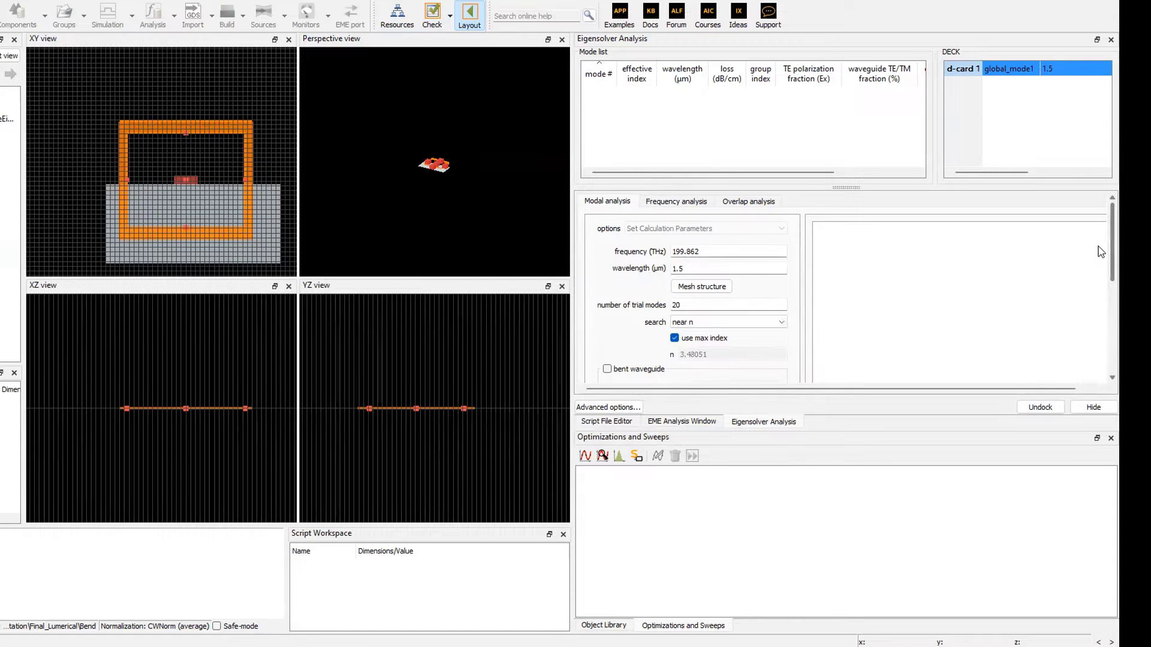
{"action": "scroll", "coordinate": [1101, 256], "scroll_direction": "down", "scroll_amount": 1}
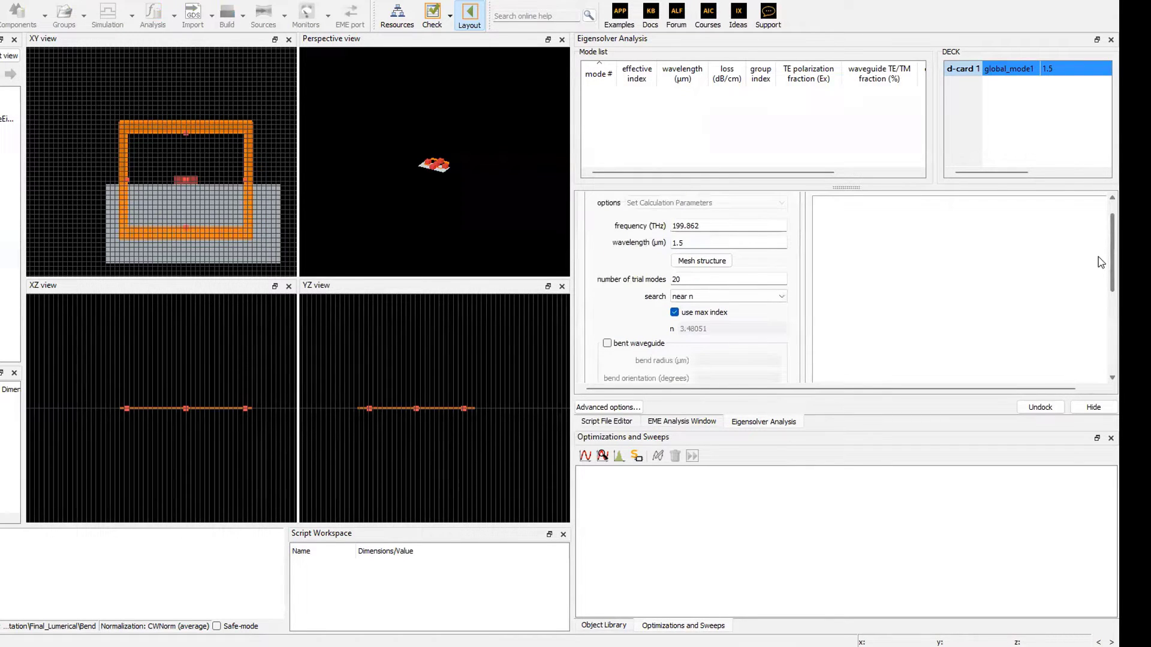
{"action": "scroll", "coordinate": [1100, 262], "scroll_direction": "down", "scroll_amount": 6}
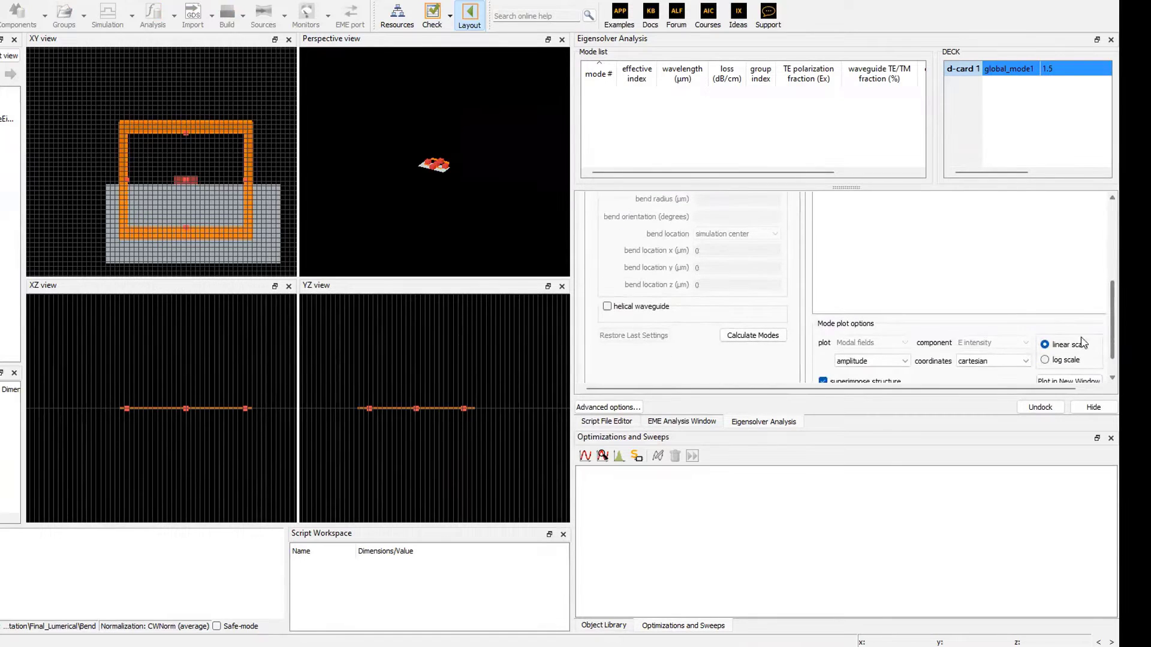
{"action": "scroll", "coordinate": [1098, 320], "scroll_direction": "up", "scroll_amount": 1}
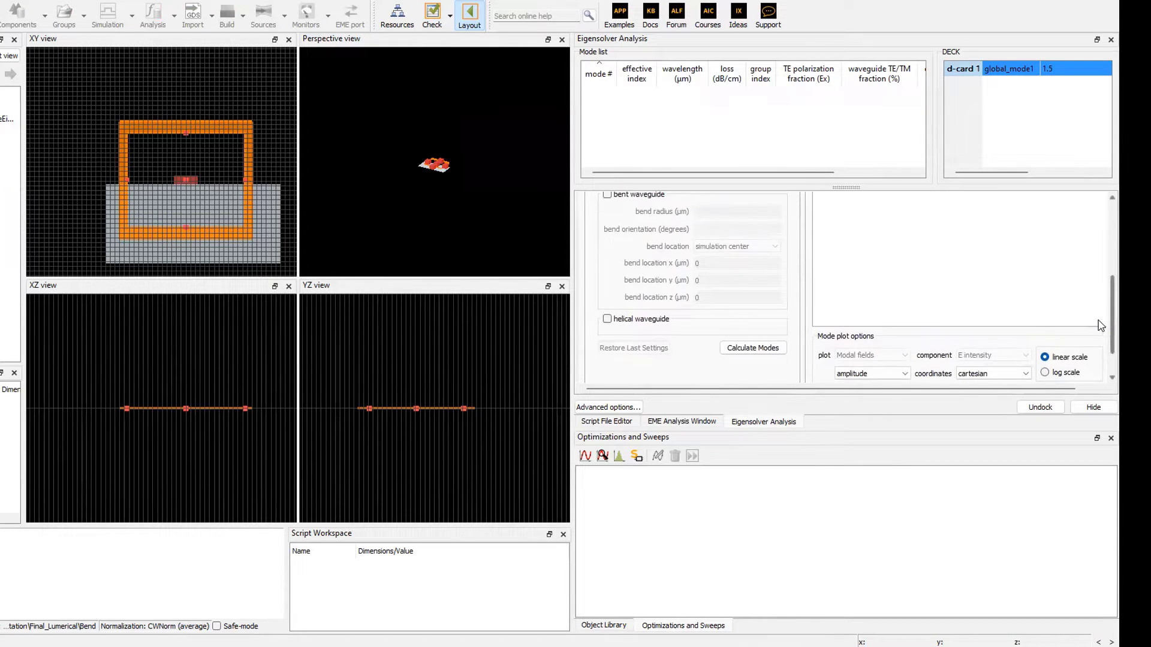
{"action": "left_click", "coordinate": [768, 352]}
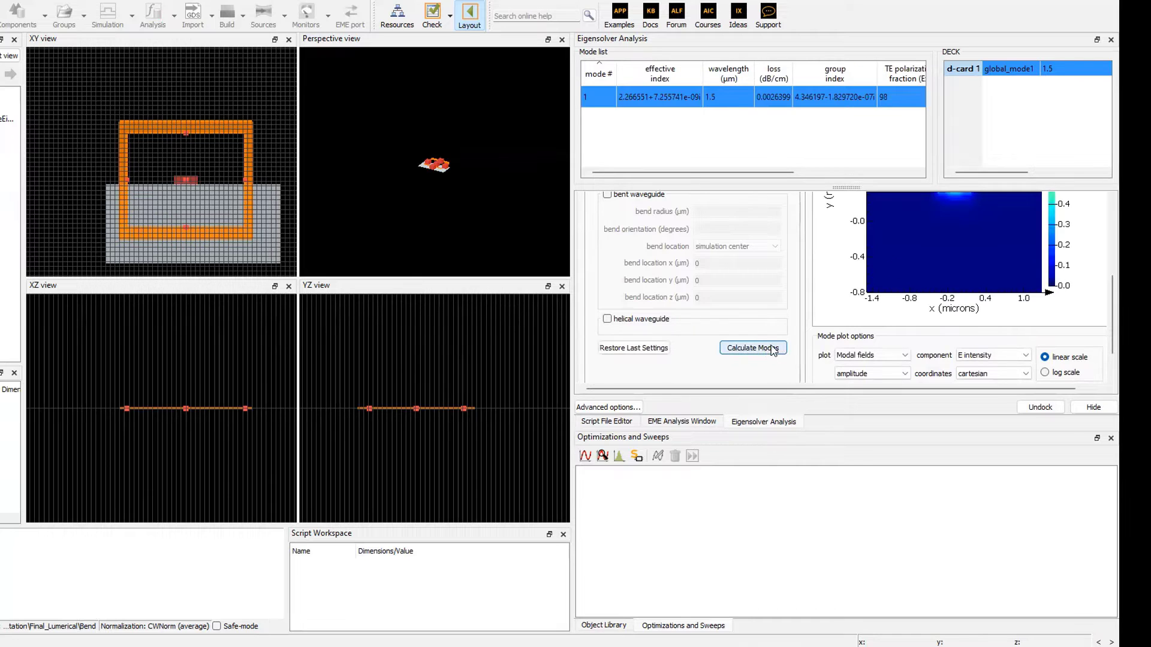
{"action": "right_click", "coordinate": [988, 67]}
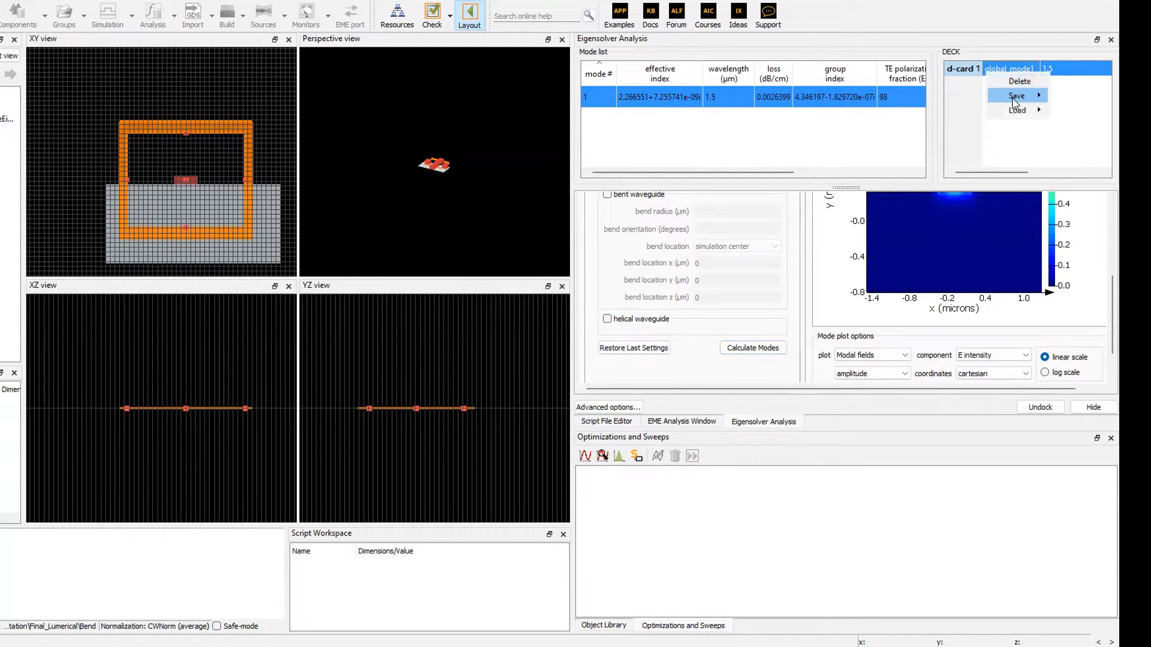
{"action": "left_click", "coordinate": [1014, 80]}
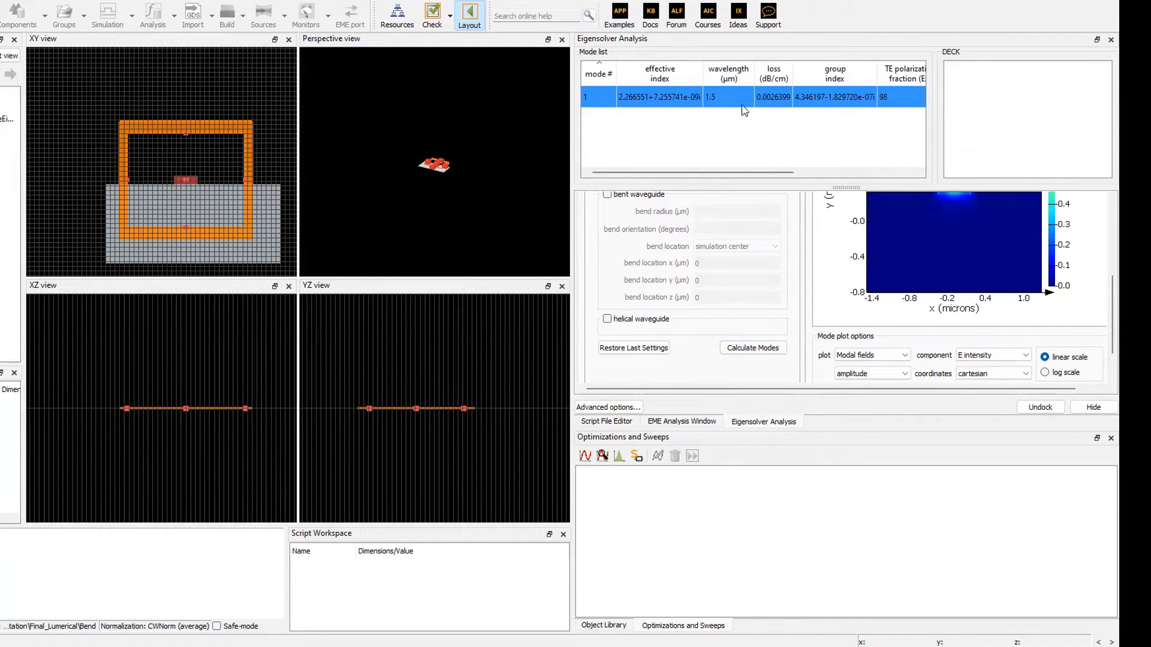
Step: Plot the straight waveguide mode's E intensity on a log scale in a new window
{"action": "scroll", "coordinate": [1098, 292], "scroll_direction": "up", "scroll_amount": 3}
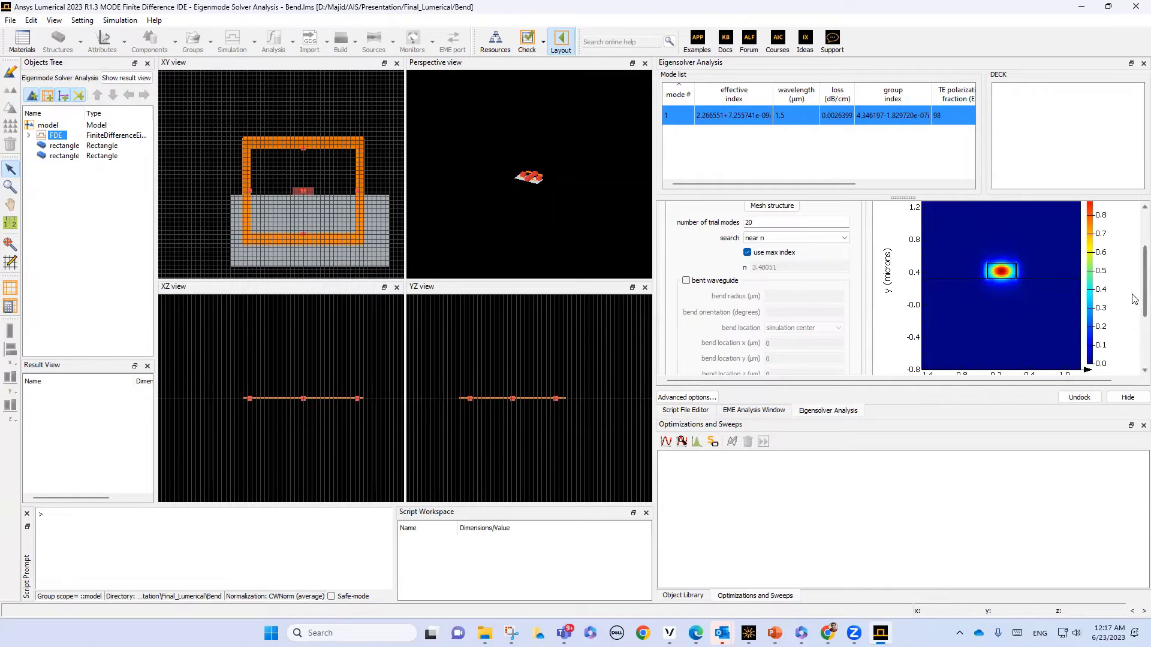
{"action": "scroll", "coordinate": [1101, 324], "scroll_direction": "down", "scroll_amount": 3}
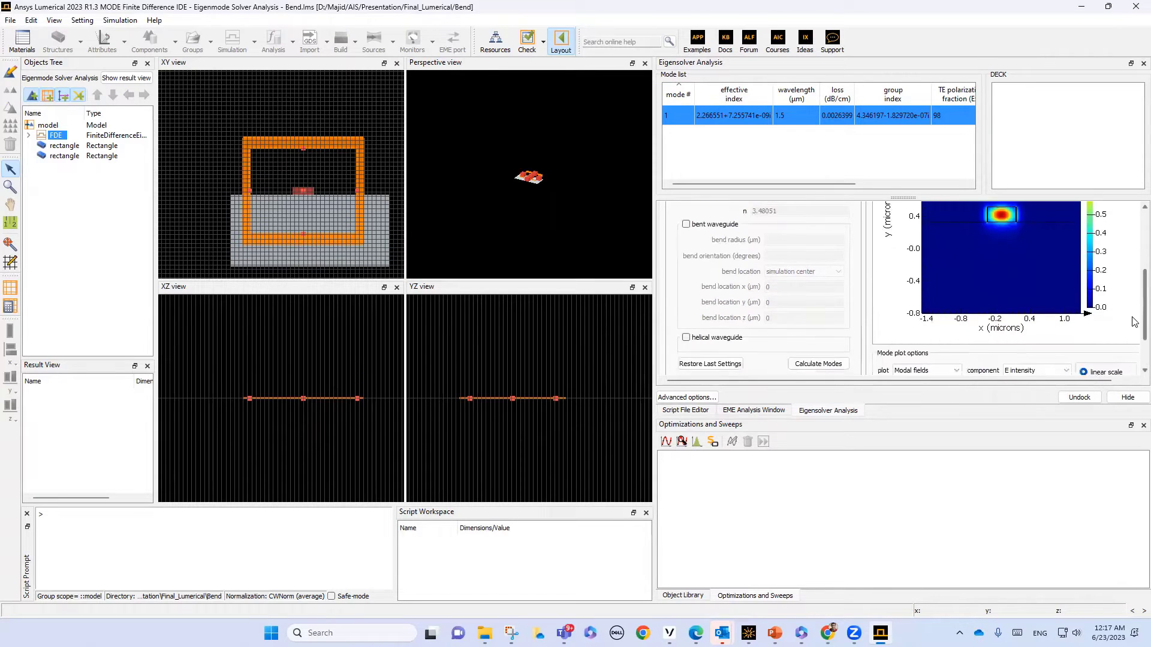
{"action": "scroll", "coordinate": [1134, 321], "scroll_direction": "down", "scroll_amount": 1}
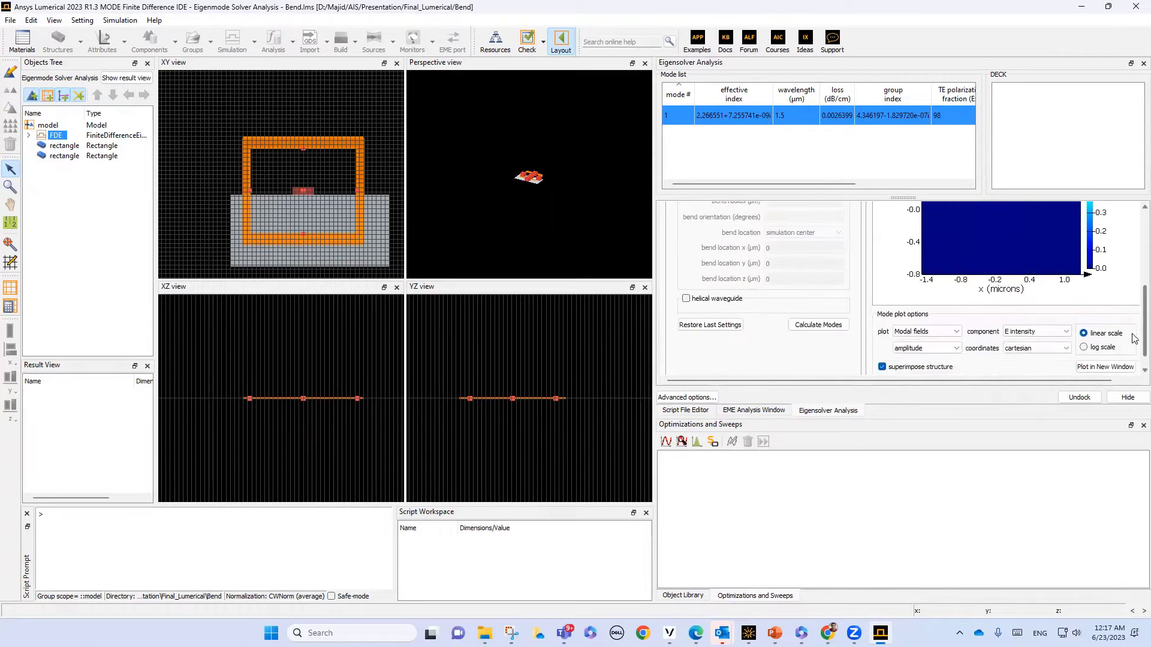
{"action": "left_click", "coordinate": [1084, 347]}
{"action": "left_click", "coordinate": [1105, 367]}
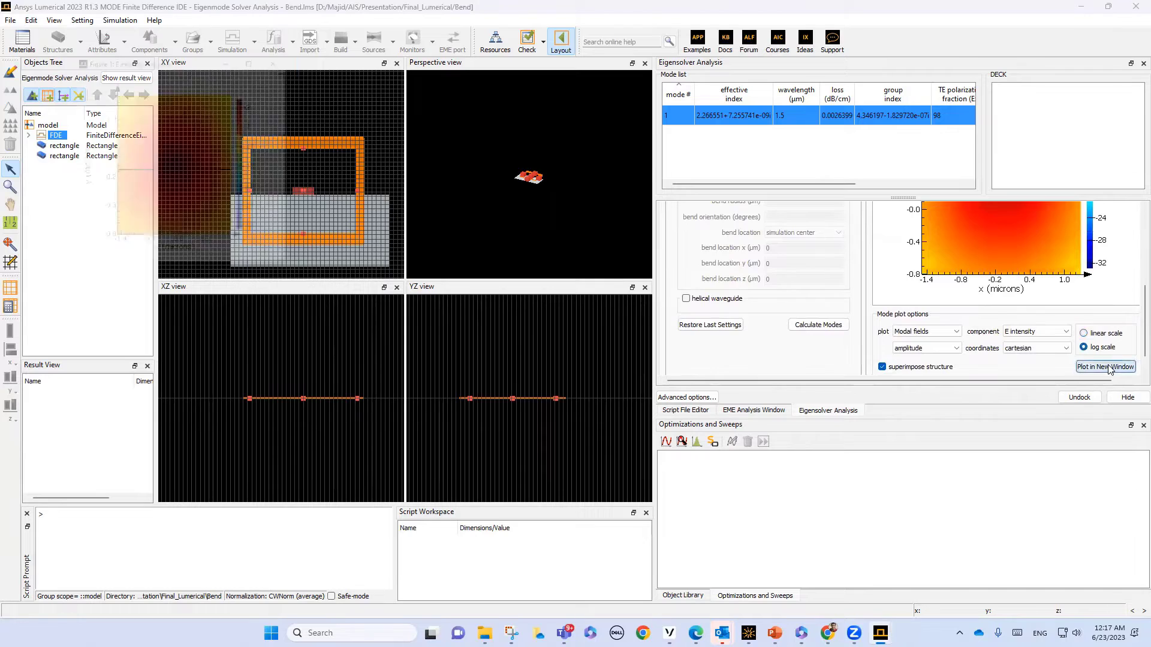
Step: Set the color bar minimum of the log-scale E intensity figure to -7, inspect the mode profile and close the figure
{"action": "left_click", "coordinate": [98, 67]}
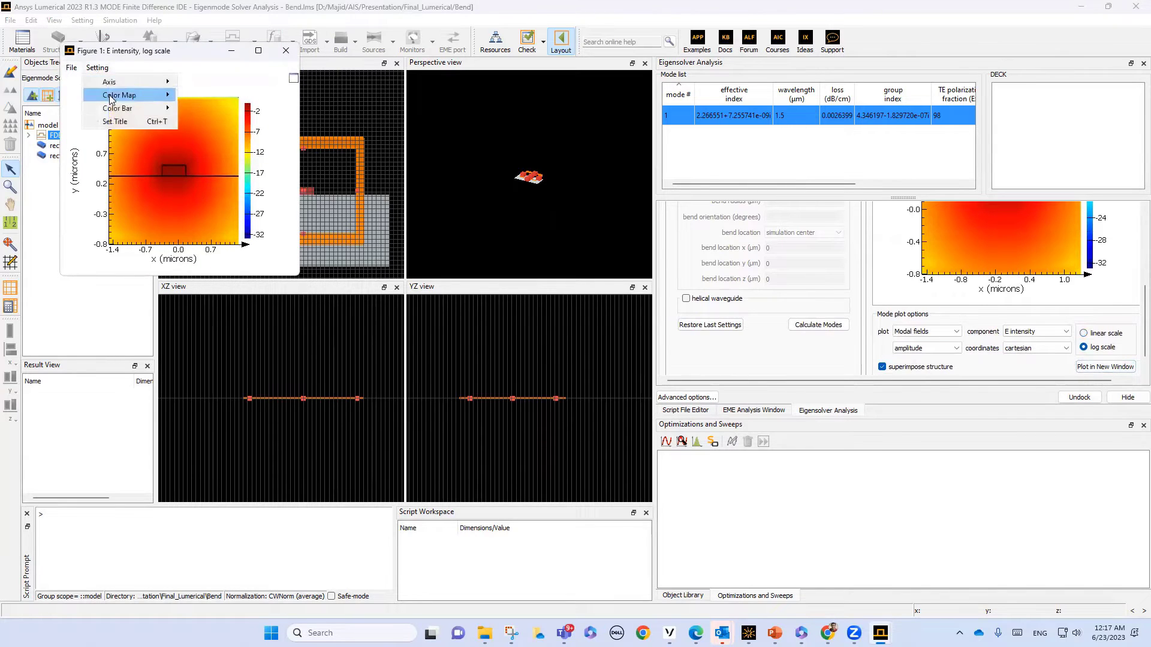
{"action": "mouse_move", "coordinate": [117, 110]}
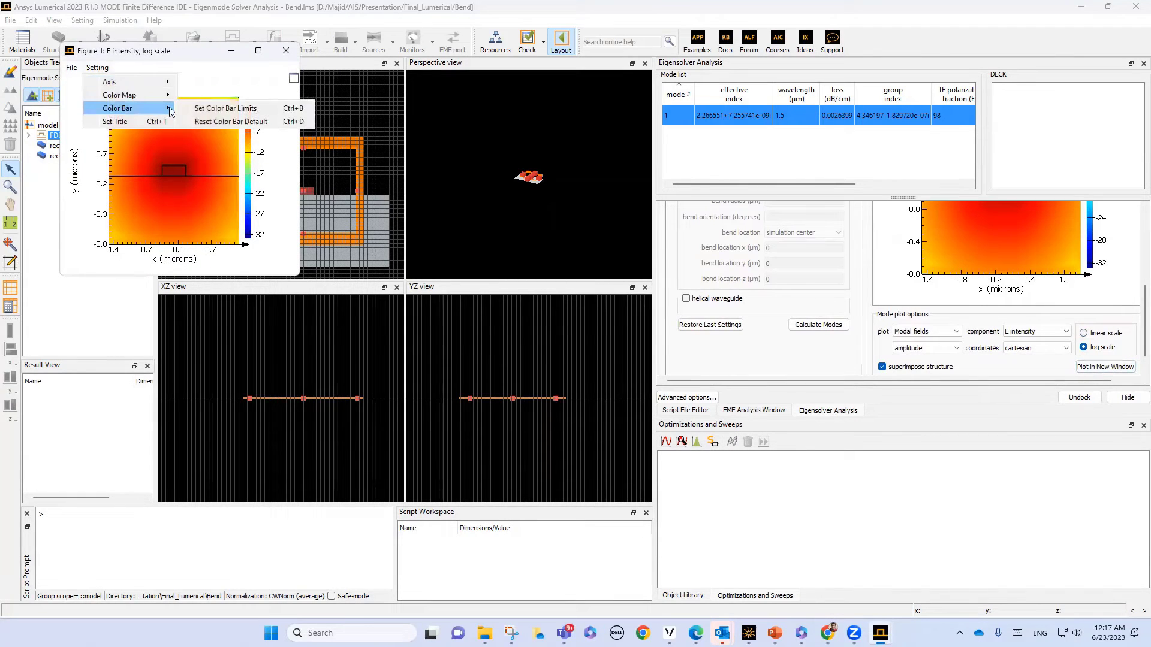
{"action": "left_click", "coordinate": [203, 109]}
{"action": "left_click_drag", "start_coordinate": [193, 138], "coordinate": [144, 141]}
{"action": "type", "text": "-7"}
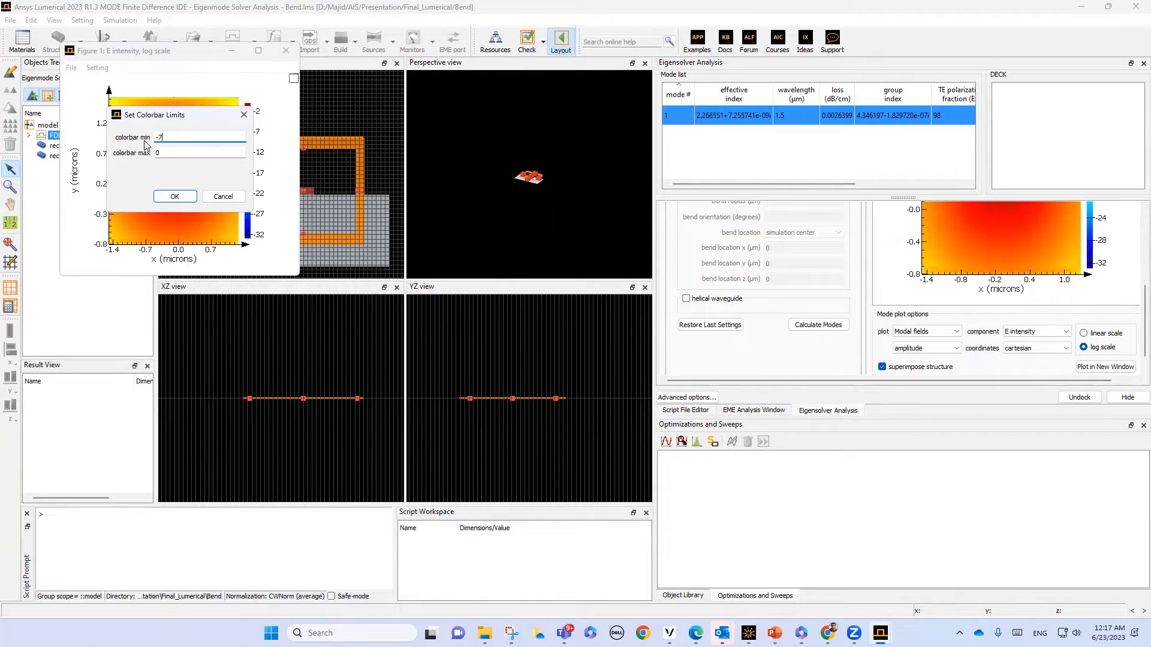
{"action": "left_click", "coordinate": [174, 196]}
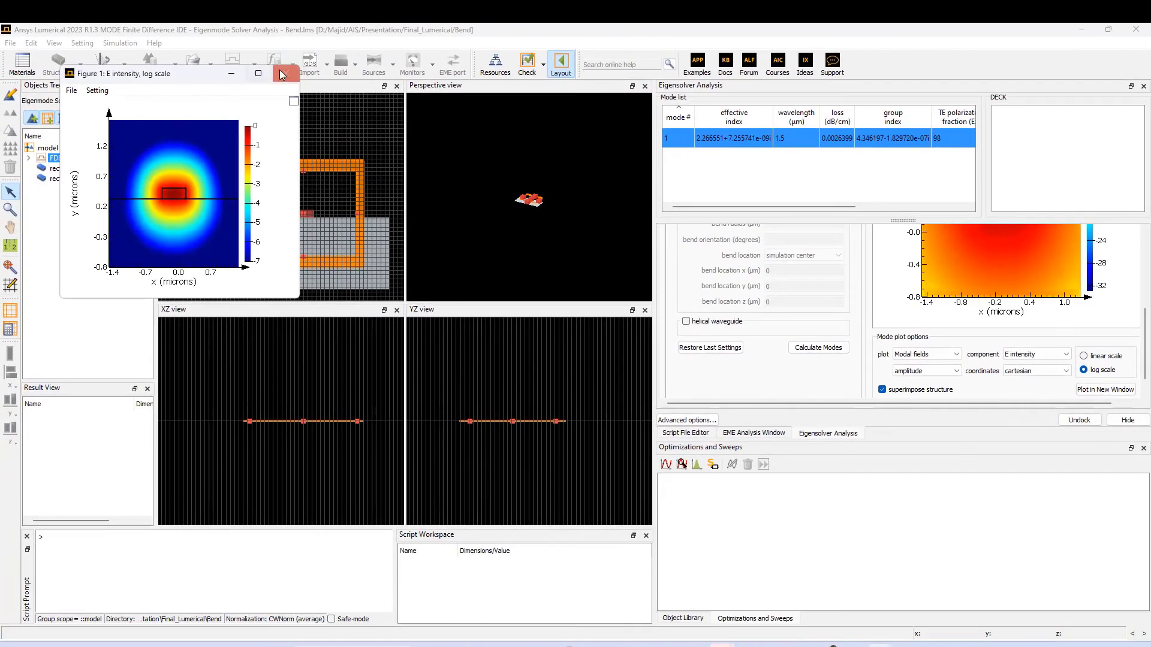
{"action": "left_click", "coordinate": [286, 76]}
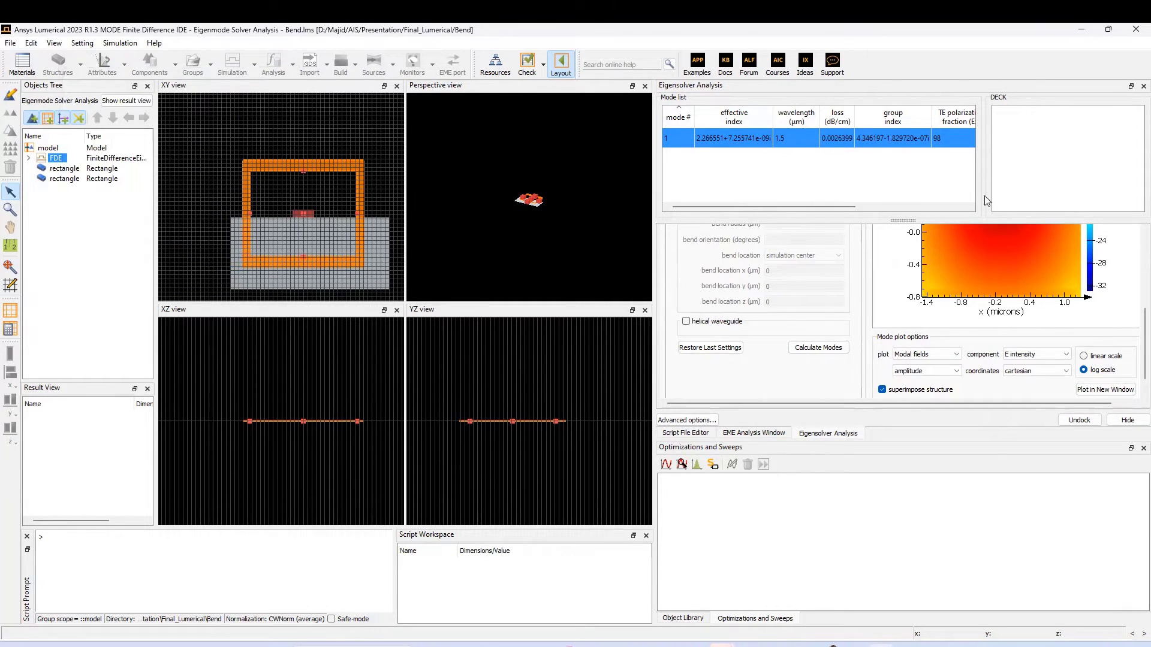
Step: Return the mode plot to linear scale and add mode 1 of the straight waveguide to the global deck
{"action": "left_click", "coordinate": [1100, 359]}
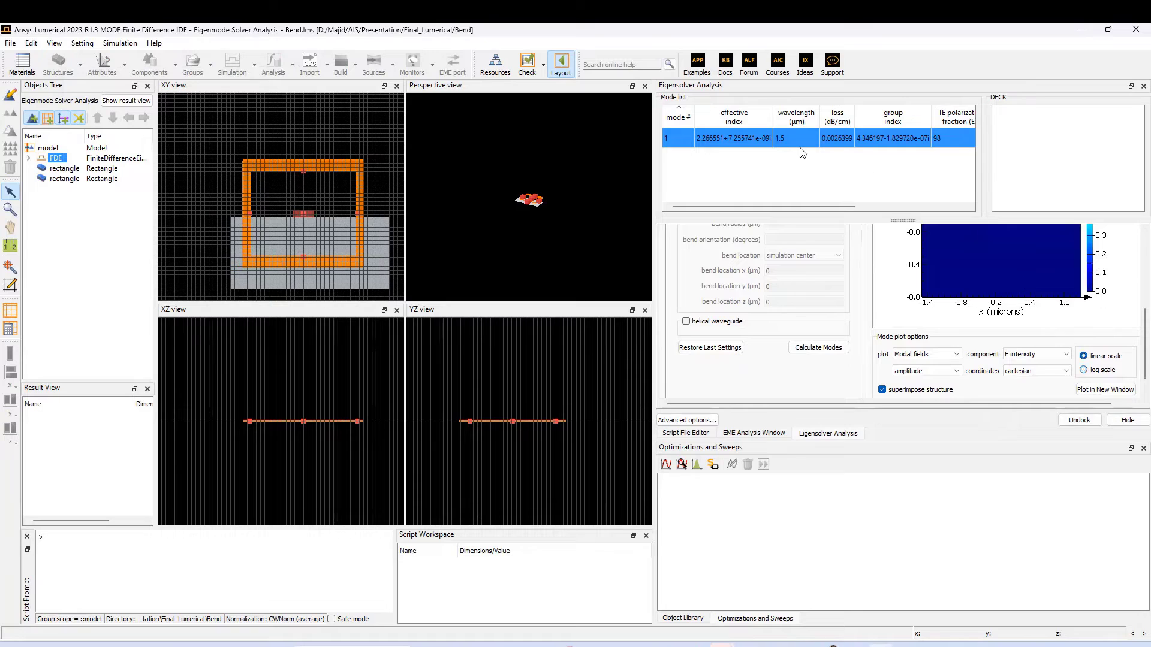
{"action": "right_click", "coordinate": [726, 138]}
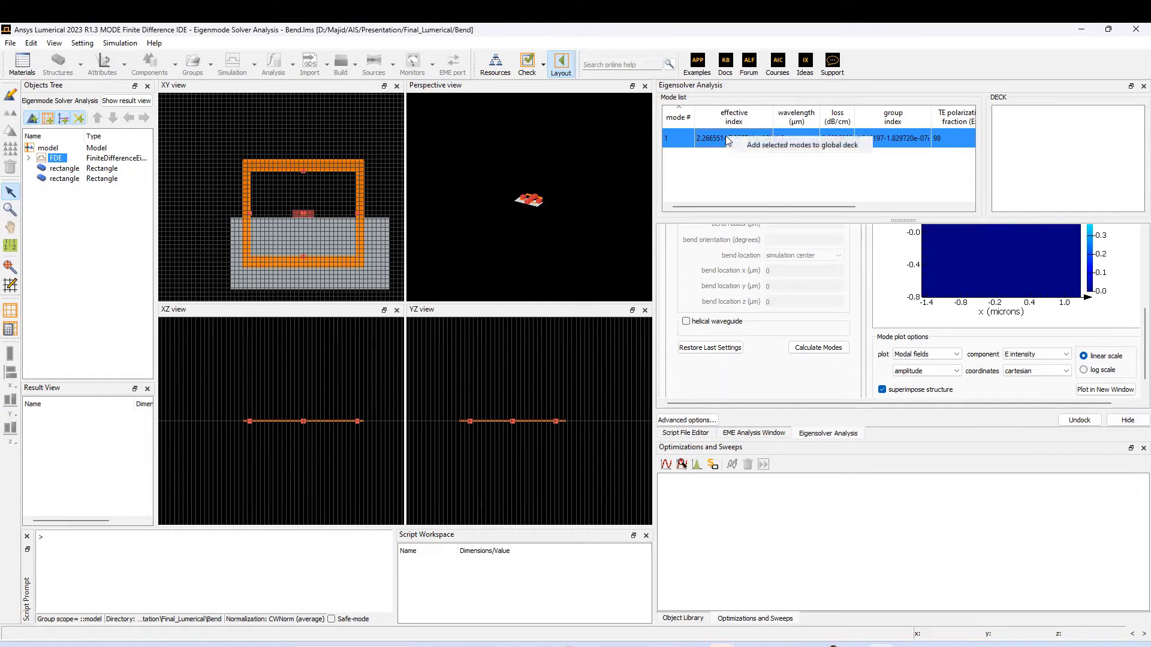
{"action": "left_click", "coordinate": [767, 146]}
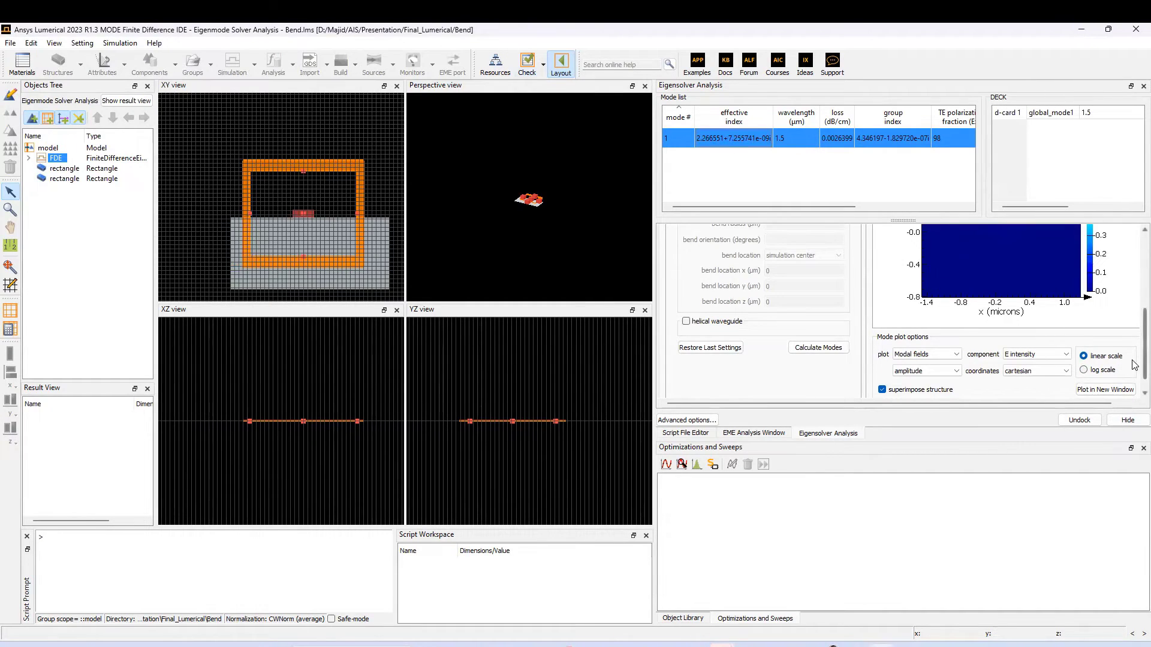
Step: Enable the bent waveguide option with a bend radius of 3 µm and calculate the bent waveguide's modes
{"action": "scroll", "coordinate": [1133, 360], "scroll_direction": "up", "scroll_amount": 5}
{"action": "scroll", "coordinate": [1133, 328], "scroll_direction": "up", "scroll_amount": 1}
{"action": "left_click", "coordinate": [686, 319]}
{"action": "double_click", "coordinate": [785, 336]}
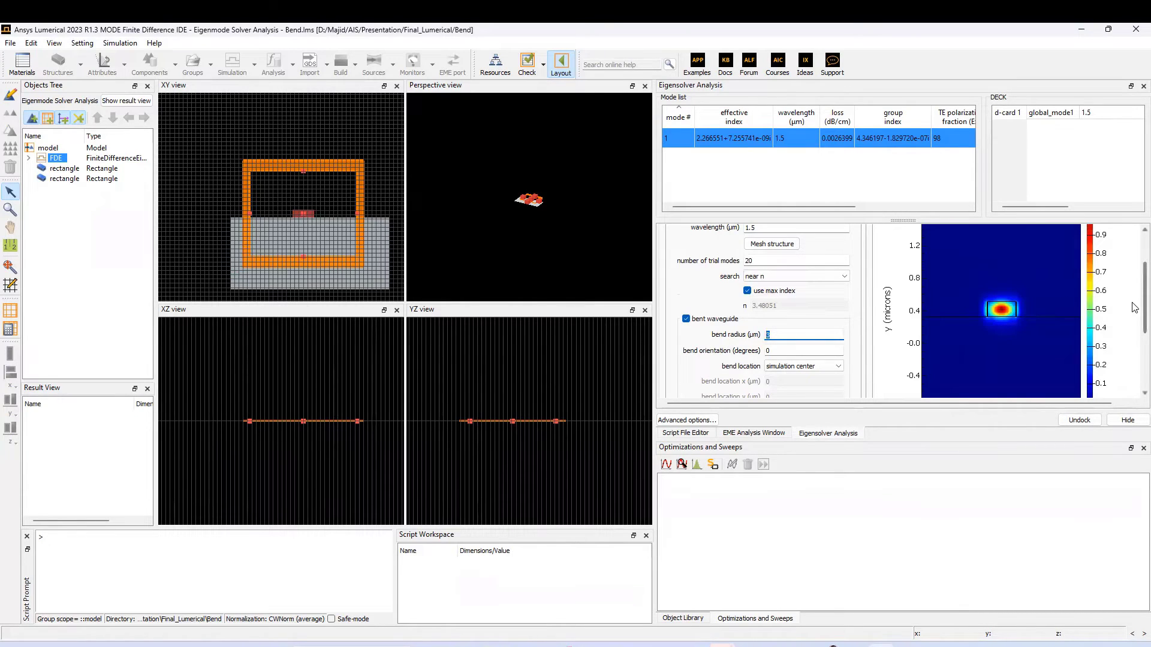
{"action": "scroll", "coordinate": [1134, 330], "scroll_direction": "down", "scroll_amount": 2}
{"action": "scroll", "coordinate": [1134, 330], "scroll_direction": "down", "scroll_amount": 2}
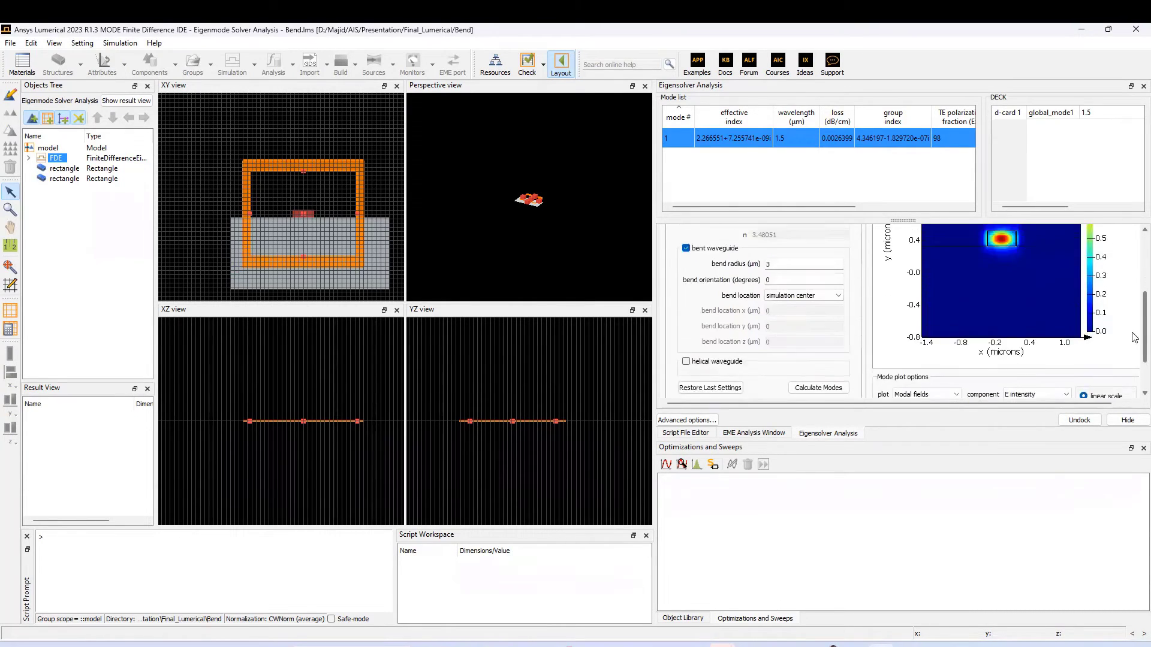
{"action": "left_click", "coordinate": [810, 393]}
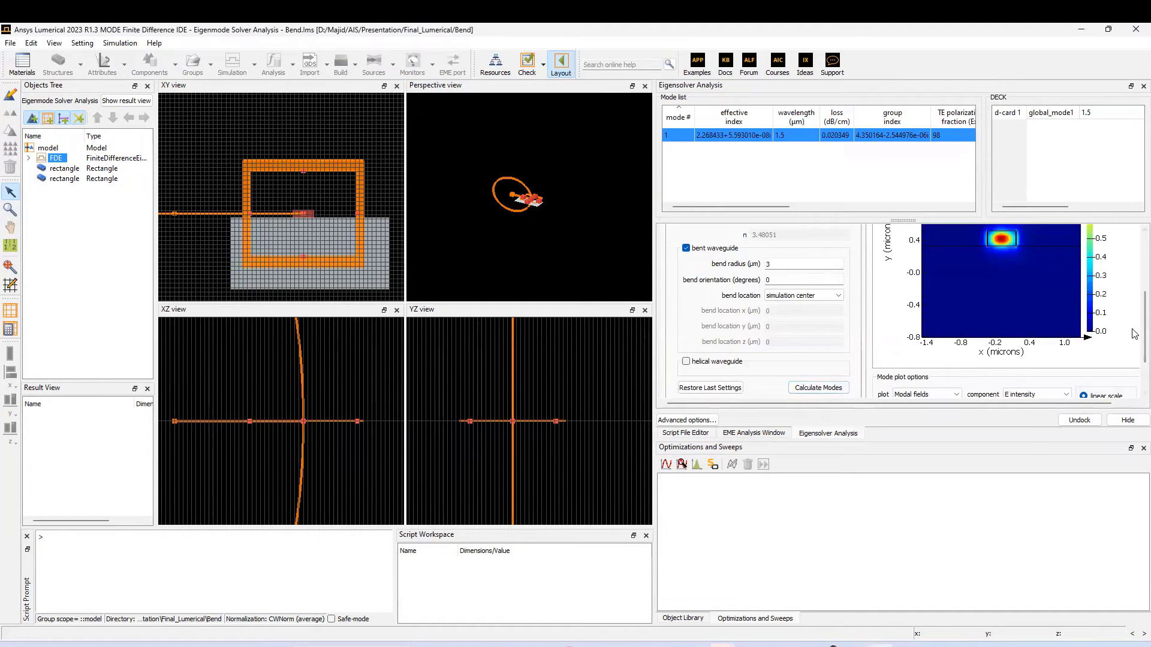
Step: Plot the bent waveguide mode's E intensity on a log scale in a new window
{"action": "scroll", "coordinate": [1134, 347], "scroll_direction": "down", "scroll_amount": 2}
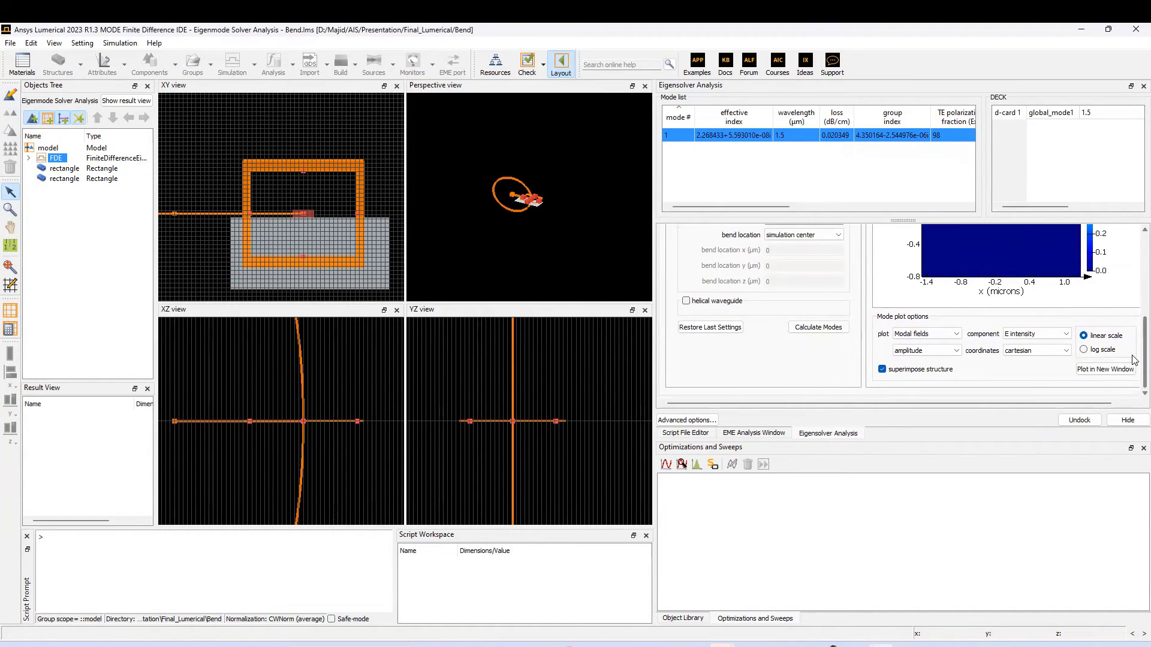
{"action": "left_click", "coordinate": [1090, 350]}
{"action": "left_click", "coordinate": [1105, 370]}
Step: Set the color bar minimum of the bent mode's log-scale figure to -7, inspect the mode profile and close the figure
{"action": "left_click", "coordinate": [97, 90]}
{"action": "mouse_move", "coordinate": [123, 131]}
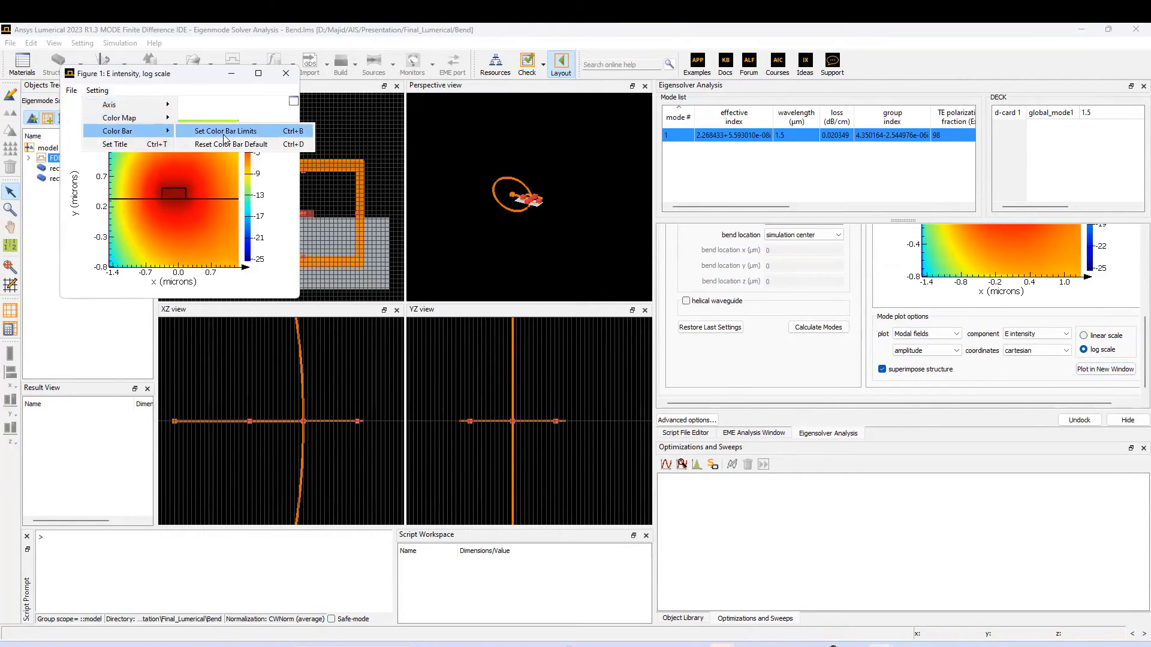
{"action": "left_click", "coordinate": [224, 131]}
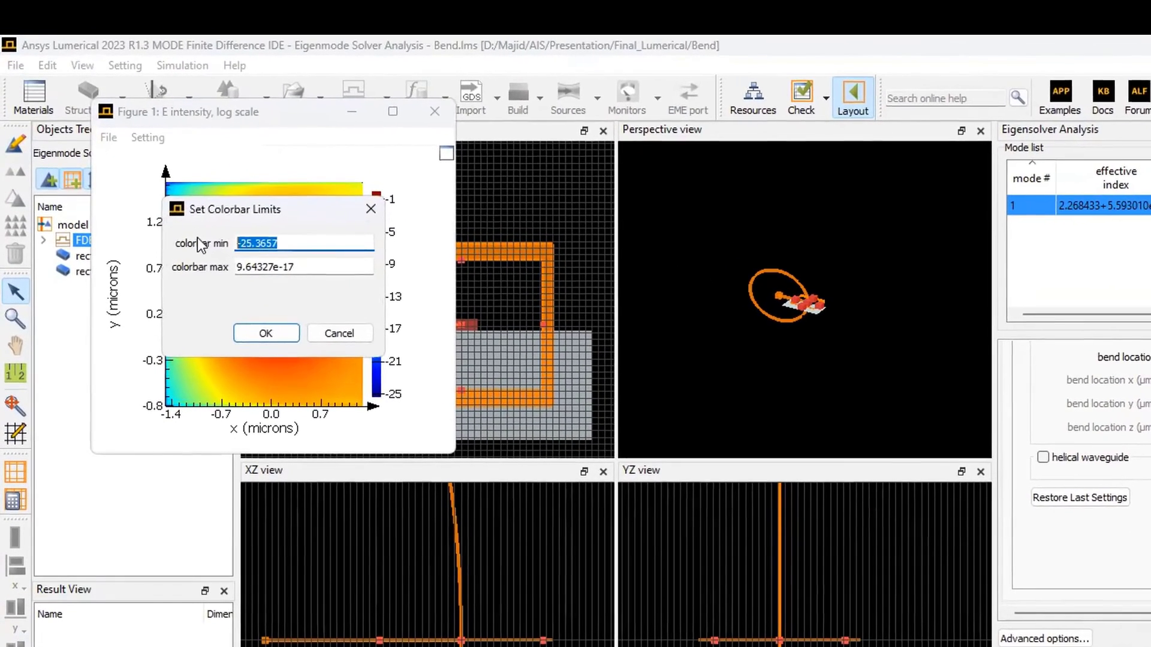
{"action": "type", "text": "-7"}
{"action": "key", "text": "Return"}
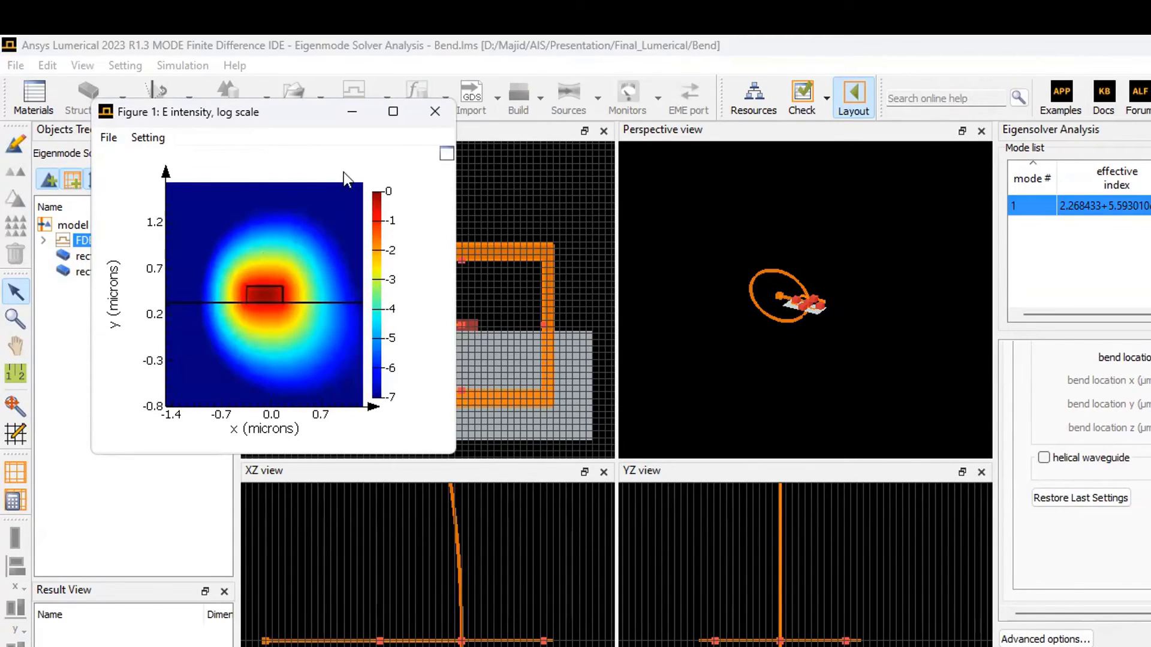
{"action": "left_click", "coordinate": [435, 112]}
Step: Calculate the overlap and power coupling between the bent waveguide's mode 1 and the straight waveguide mode stored as global_mode1 in the deck
{"action": "scroll", "coordinate": [1135, 292], "scroll_direction": "up", "scroll_amount": 3}
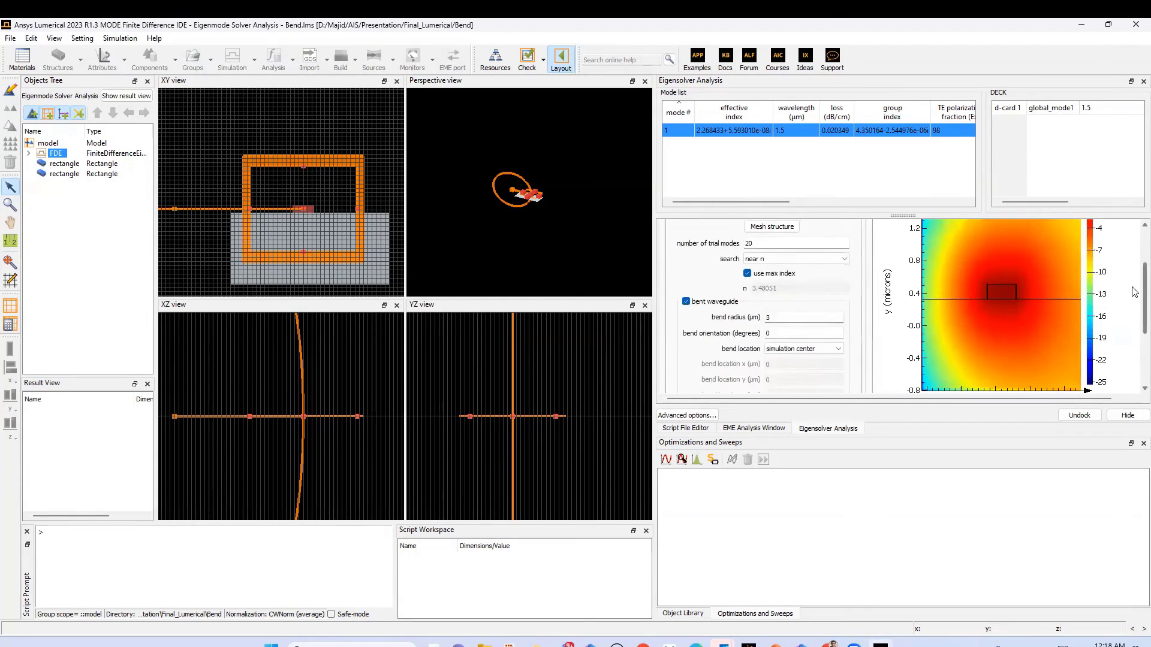
{"action": "scroll", "coordinate": [1134, 276], "scroll_direction": "up", "scroll_amount": 3}
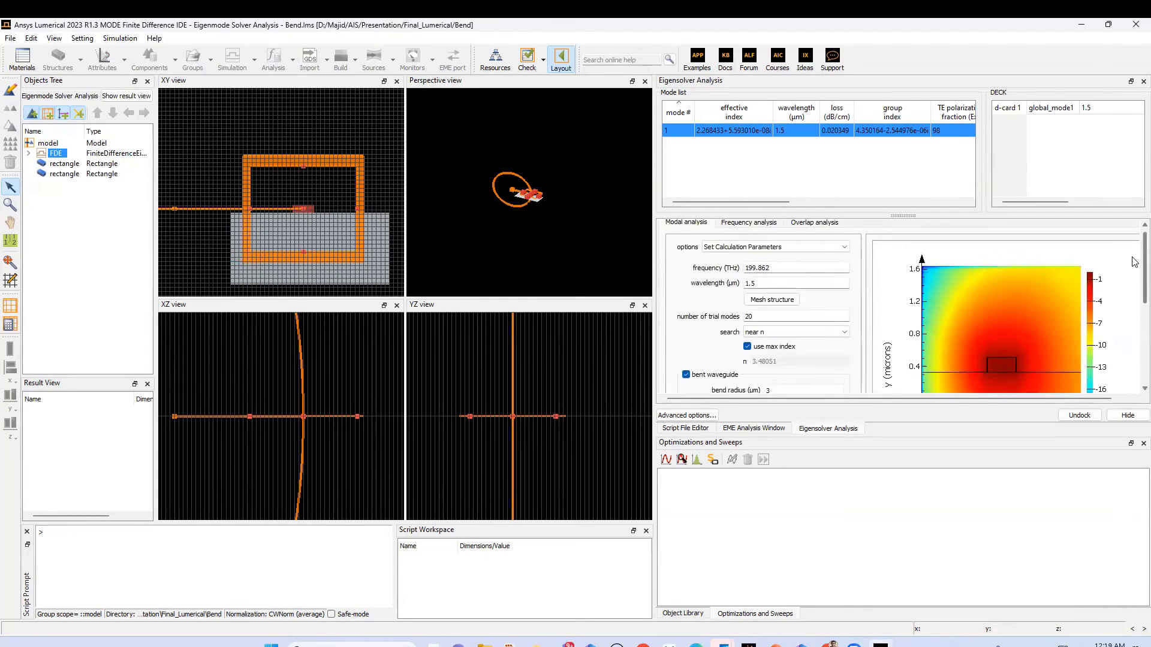
{"action": "left_click", "coordinate": [816, 234]}
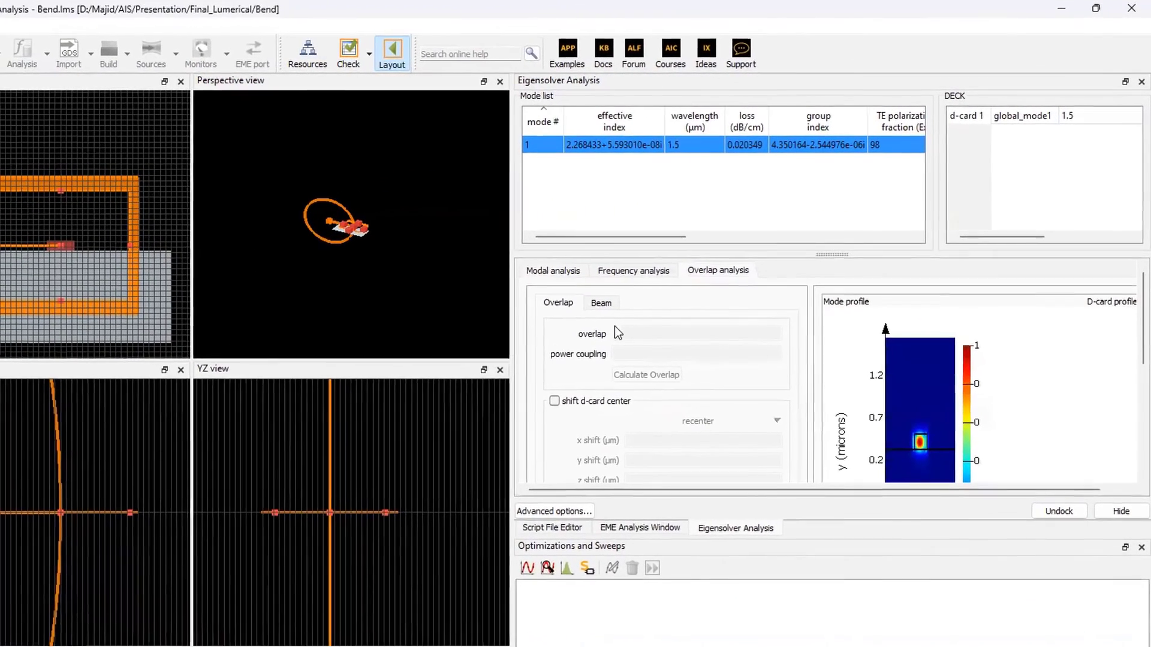
{"action": "left_click", "coordinate": [1012, 120]}
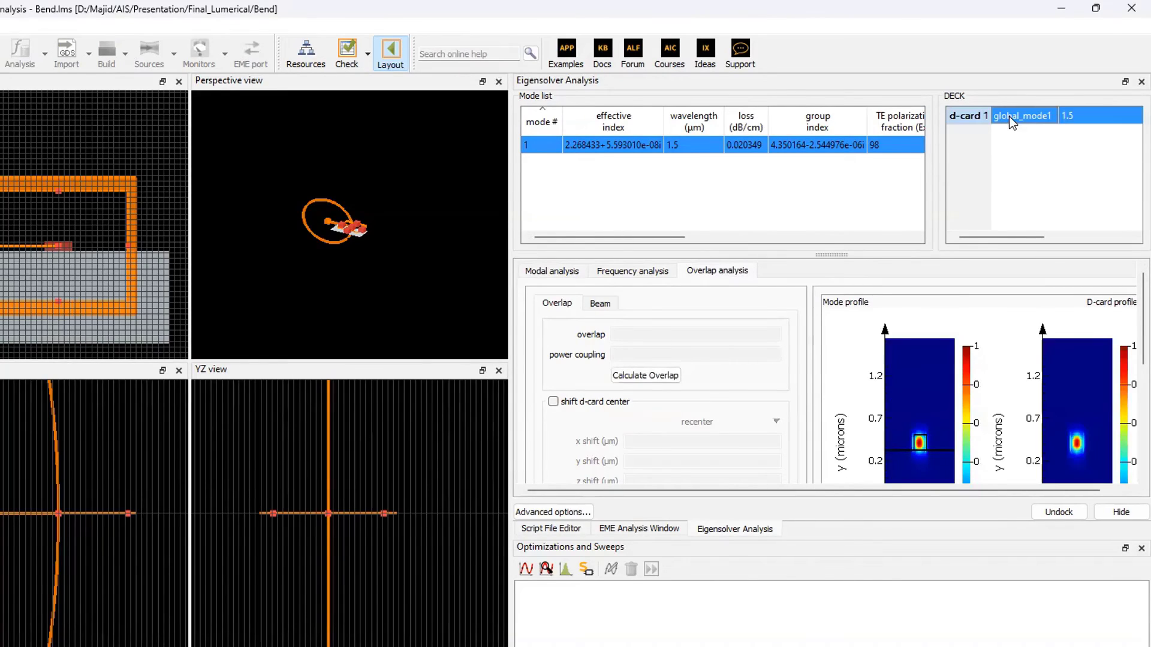
{"action": "left_click", "coordinate": [658, 378]}
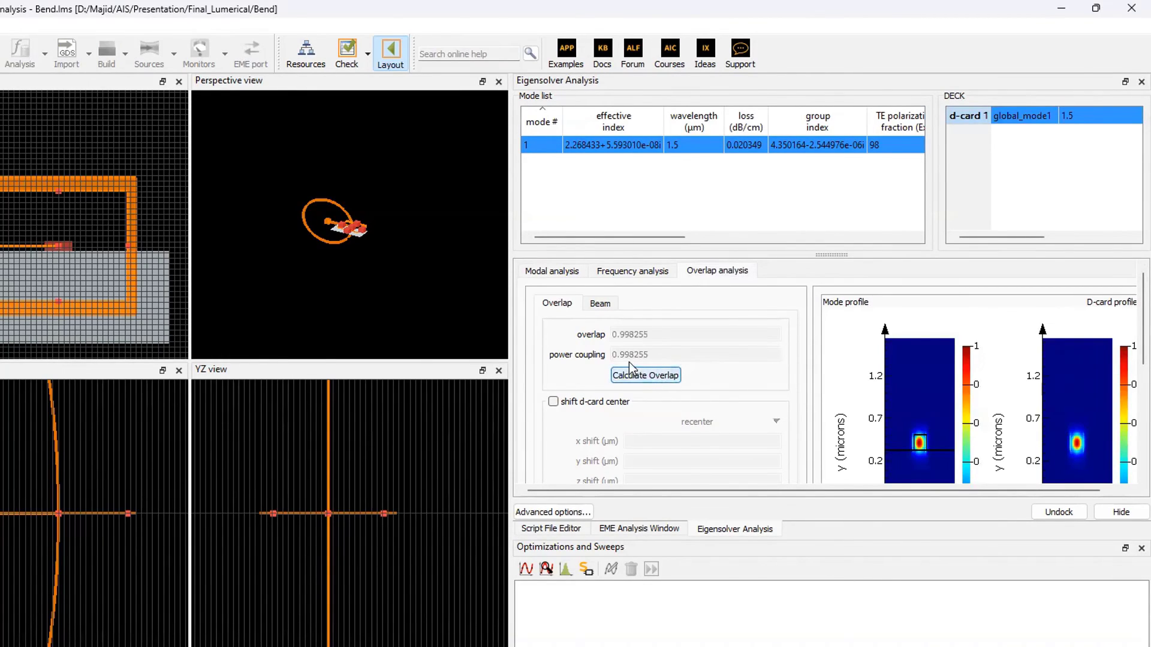